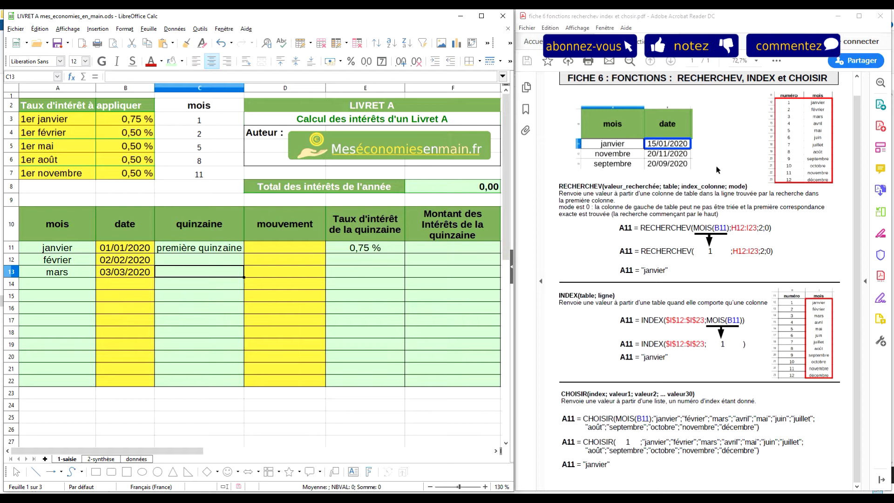
Step: Examine the month formula in A11 and the dates entered in B11 to B13
{"action": "left_click", "coordinate": [79, 252]}
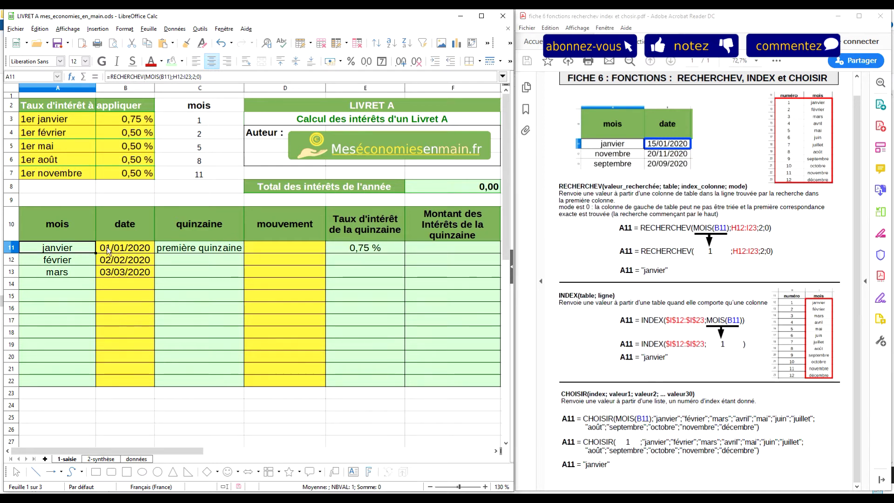
{"action": "left_click", "coordinate": [118, 247]}
{"action": "key", "text": "Down"}
{"action": "key", "text": "Down"}
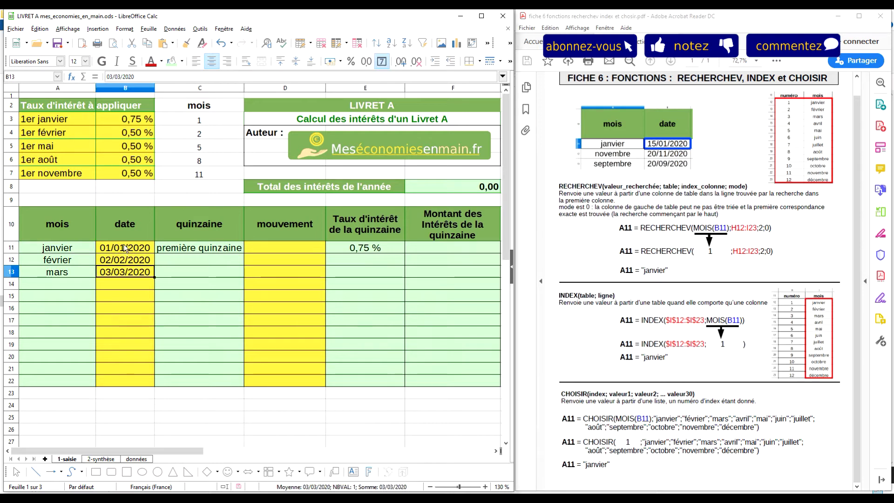
{"action": "left_click", "coordinate": [122, 250]}
{"action": "left_click", "coordinate": [126, 262]}
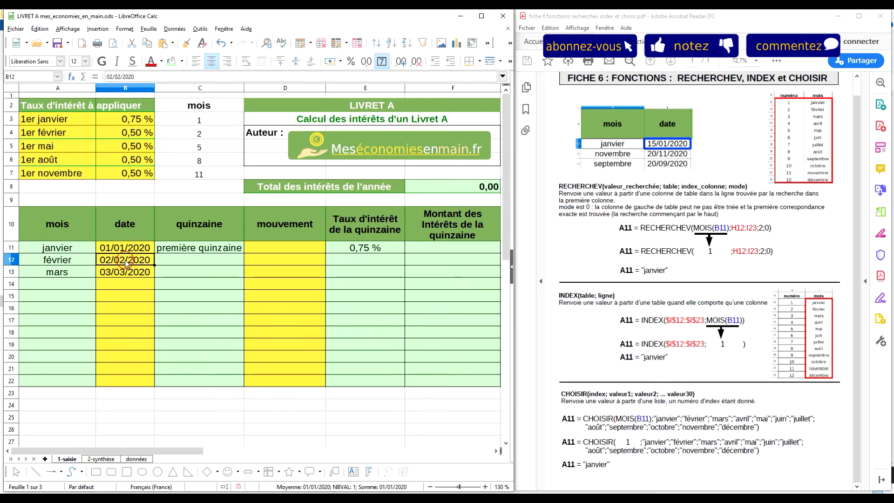
{"action": "left_click", "coordinate": [127, 276]}
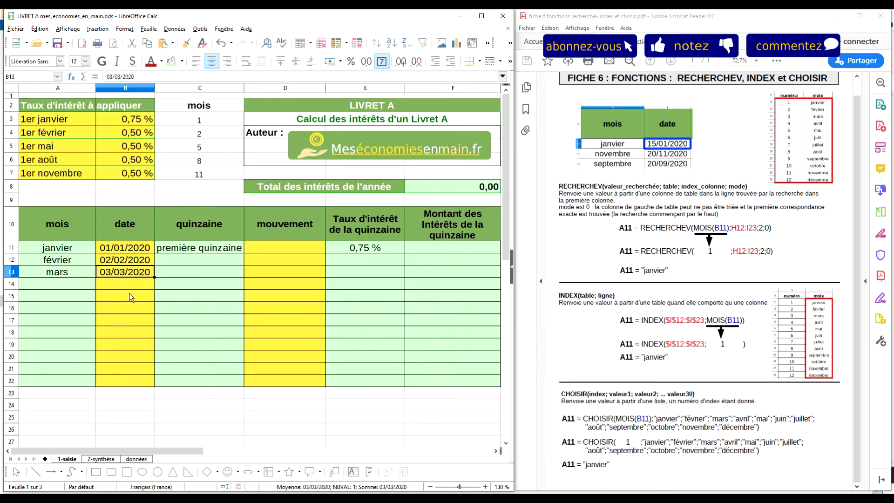
{"action": "left_click", "coordinate": [130, 292]}
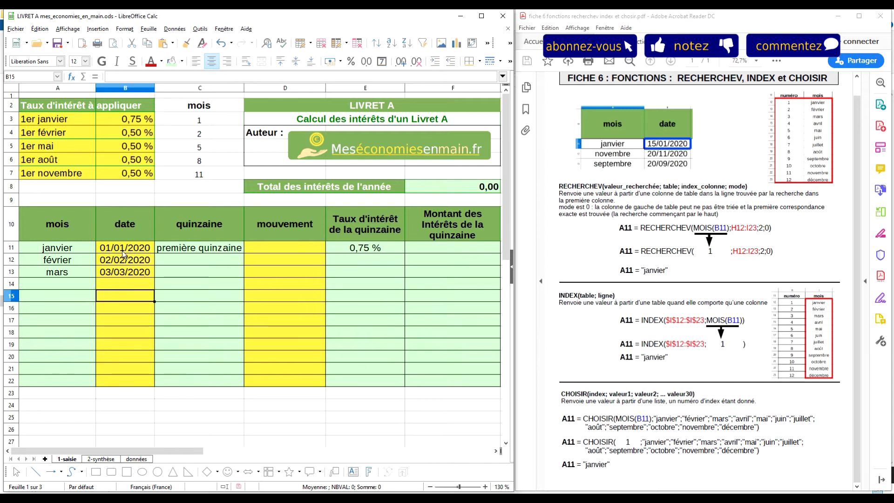
Step: Change the date in B11 to 02/04/2020
{"action": "left_click", "coordinate": [122, 250]}
{"action": "type", "text": "02/"}
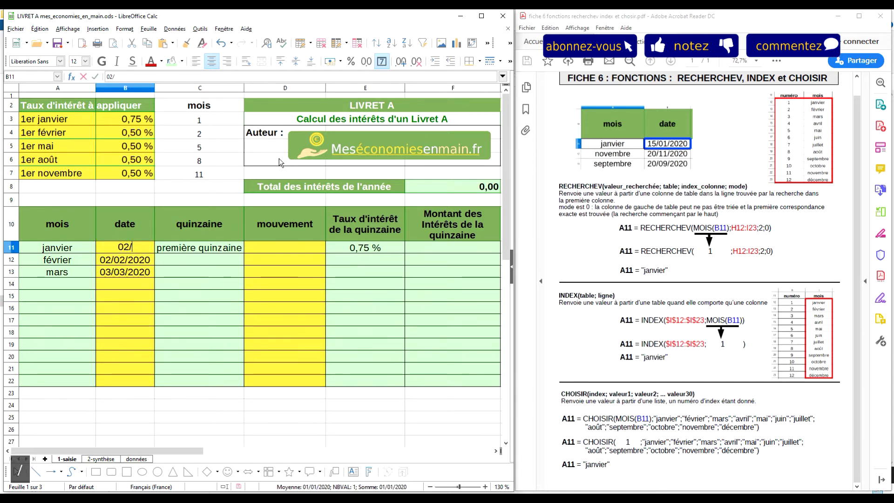
{"action": "type", "text": "0"}
{"action": "type", "text": "4"}
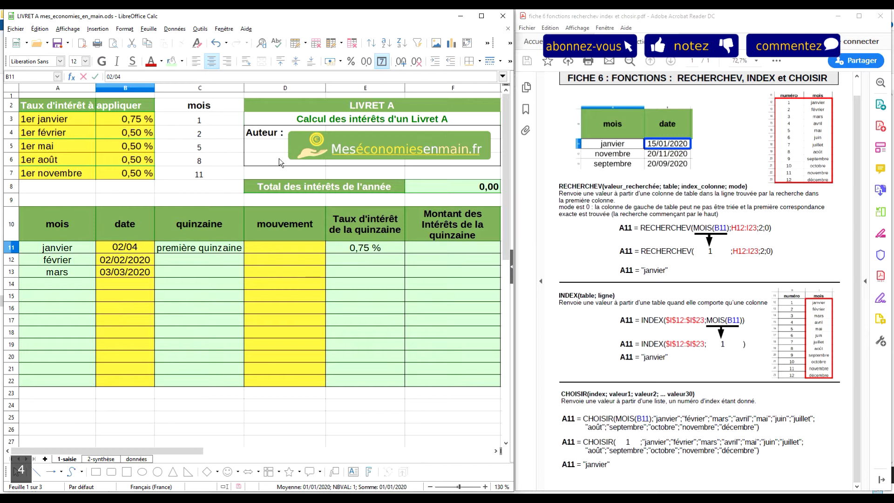
{"action": "type", "text": "/2020"}
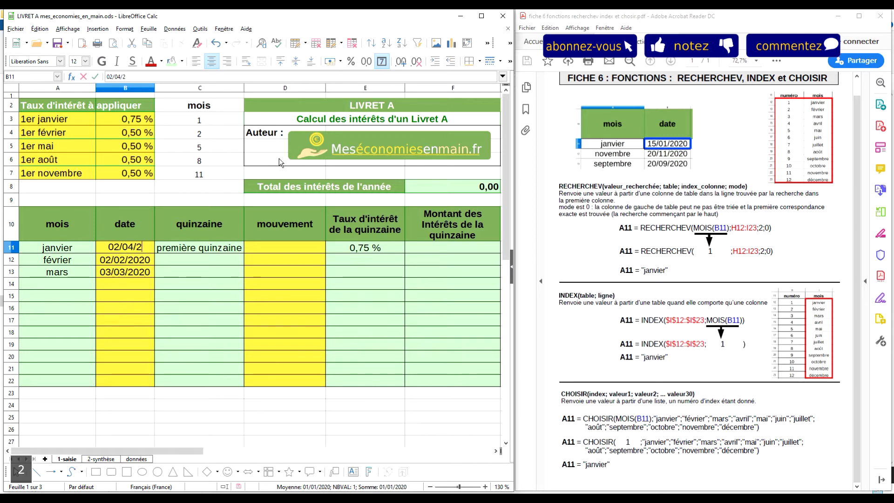
{"action": "key", "text": "Return"}
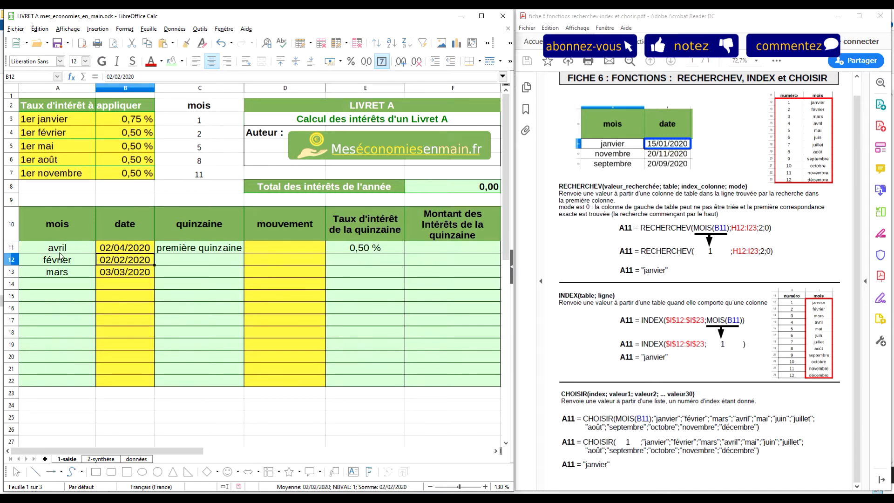
Step: Examine the RECHERCHEV formula in A11, its date in B11 and the number-to-month lookup table in H11:I23
{"action": "left_click", "coordinate": [58, 247]}
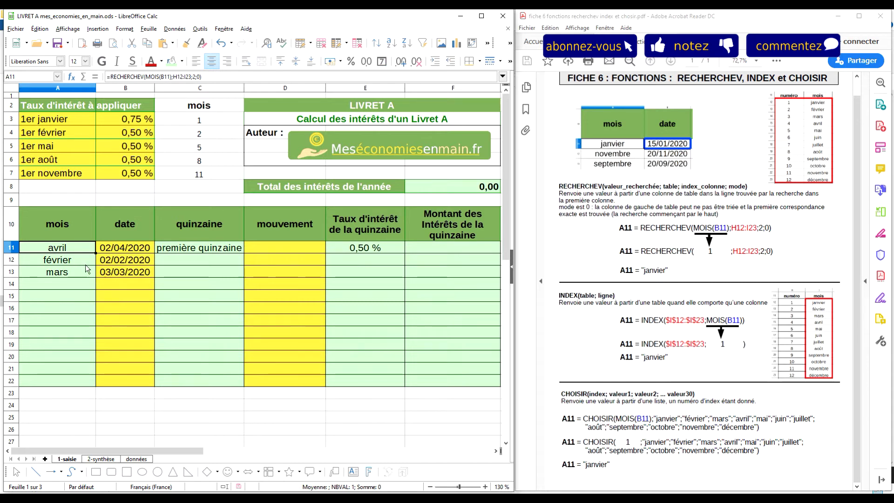
{"action": "left_click", "coordinate": [132, 249]}
{"action": "left_click", "coordinate": [65, 248]}
{"action": "left_click", "coordinate": [120, 248]}
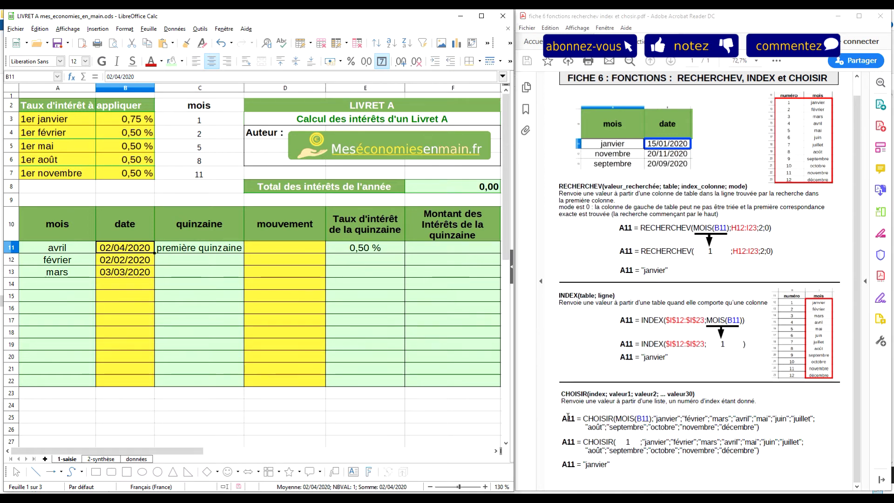
{"action": "left_click_drag", "start_coordinate": [191, 450], "coordinate": [326, 458]}
{"action": "left_click_drag", "start_coordinate": [327, 263], "coordinate": [320, 395]}
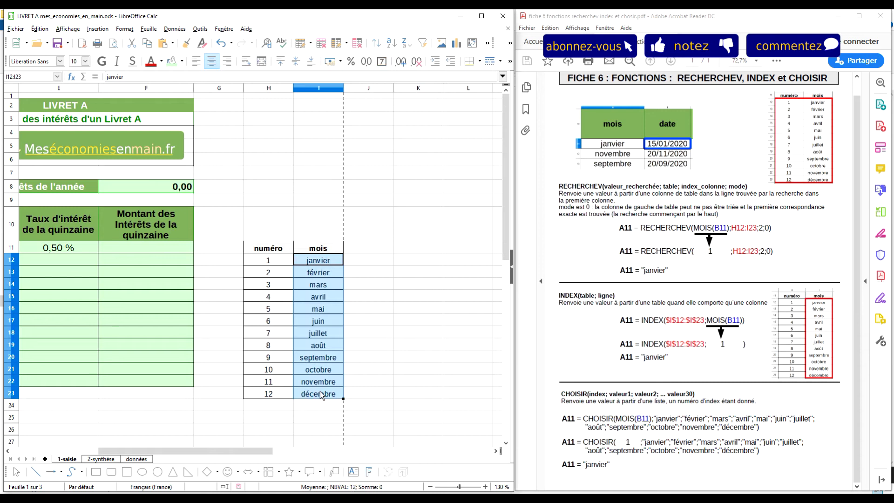
{"action": "left_click", "coordinate": [261, 250]}
{"action": "left_click", "coordinate": [321, 263]}
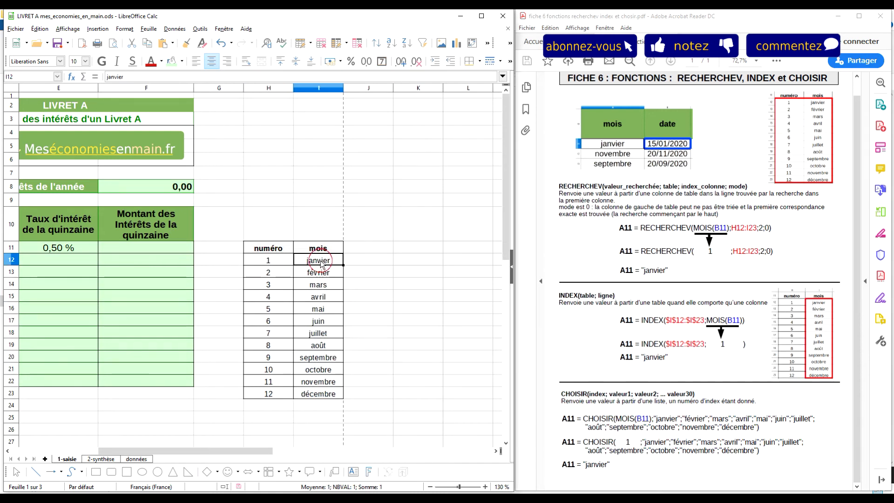
{"action": "left_click", "coordinate": [317, 273]}
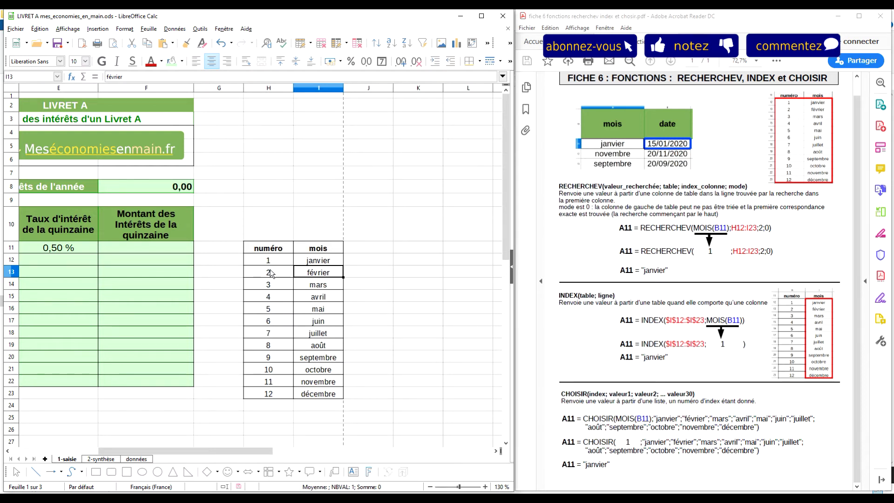
{"action": "left_click", "coordinate": [270, 296]}
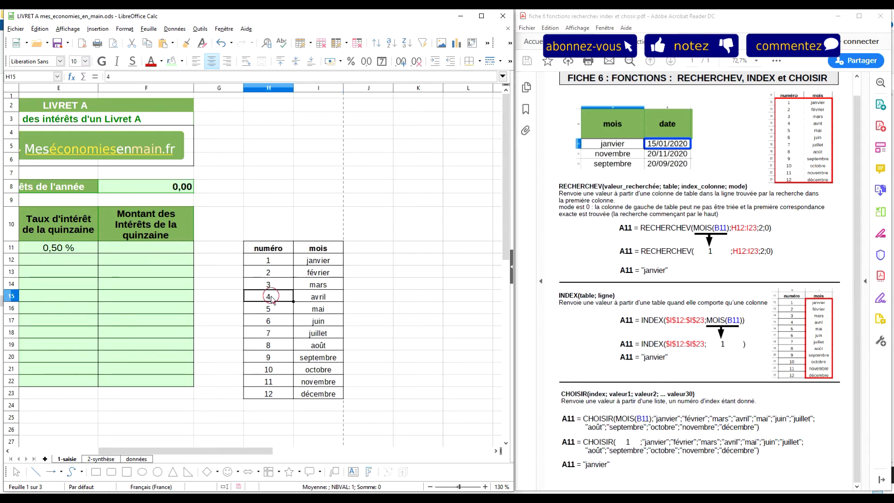
{"action": "left_click", "coordinate": [318, 298], "text": "ctrl"}
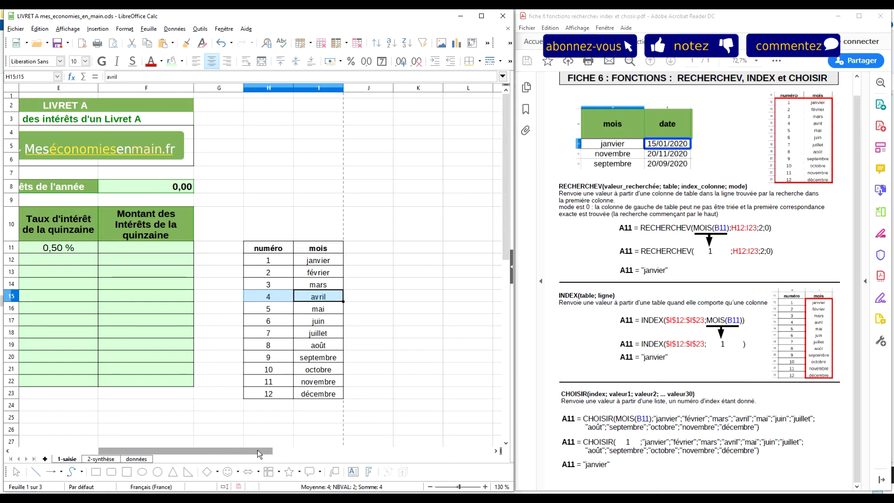
Step: Set the date in B11 to 01/01/2020
{"action": "left_click_drag", "start_coordinate": [257, 450], "coordinate": [160, 448]}
{"action": "left_click", "coordinate": [57, 248]}
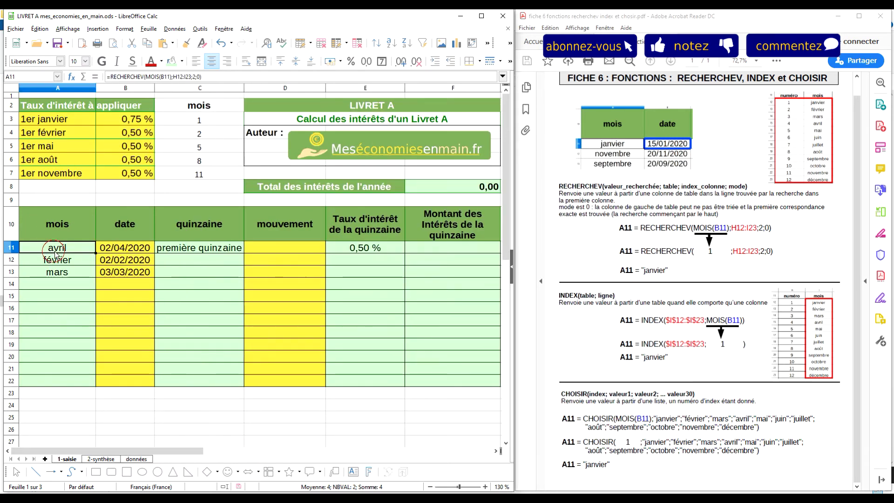
{"action": "left_click", "coordinate": [67, 263]}
{"action": "left_click", "coordinate": [127, 251]}
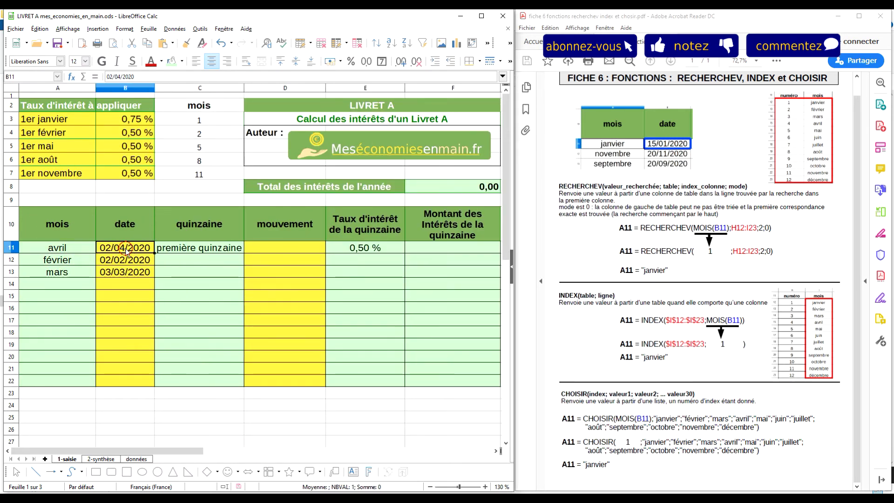
{"action": "type", "text": "01/01/20"}
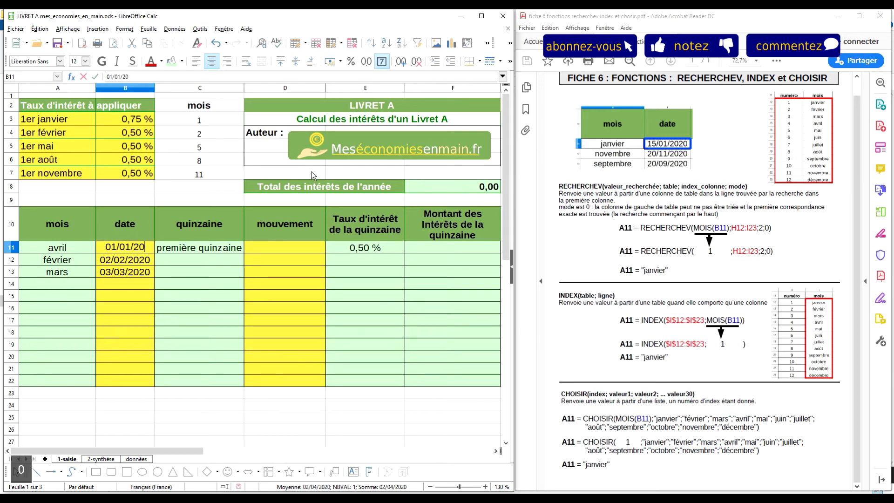
{"action": "key", "text": "Return"}
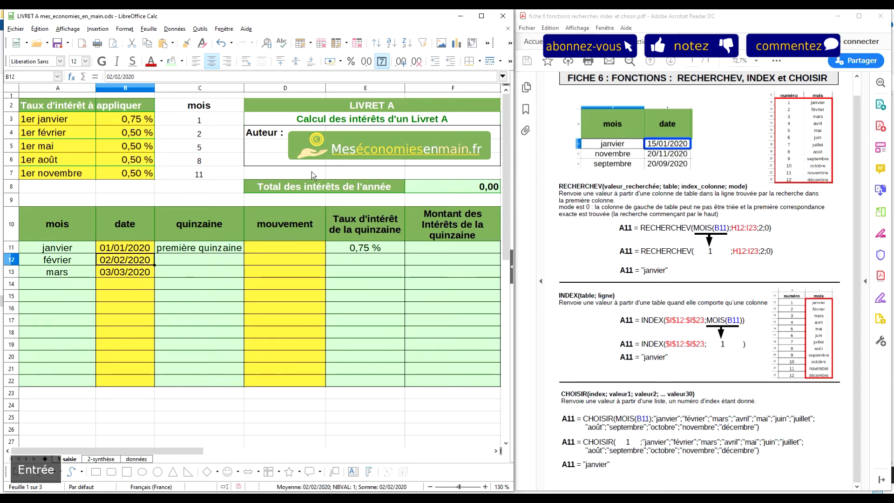
Step: Examine the INDEX formula in A12 with its referenced month range, and the CHOISIR formula in A13 with its date
{"action": "left_click", "coordinate": [75, 260]}
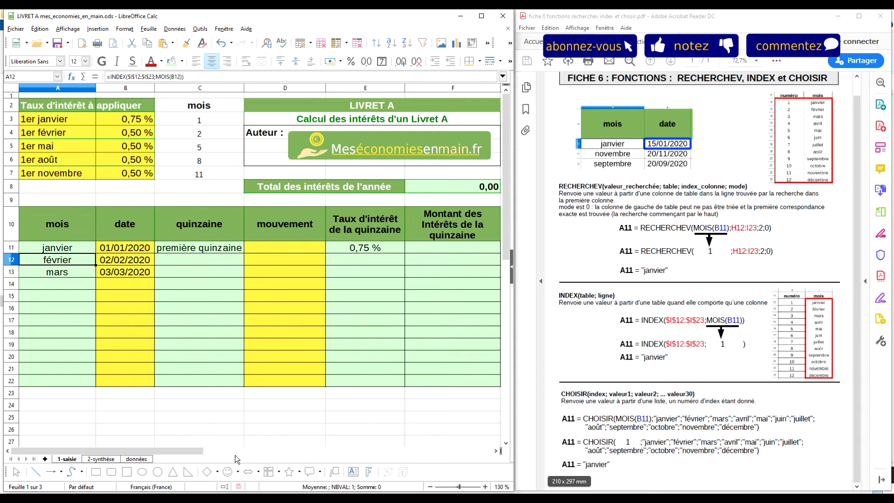
{"action": "key", "text": "F2"}
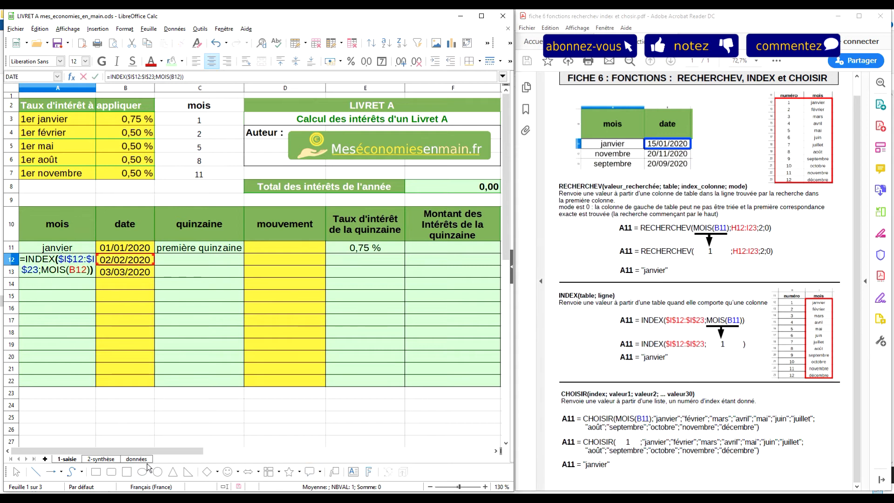
{"action": "left_click_drag", "start_coordinate": [149, 451], "coordinate": [241, 450]}
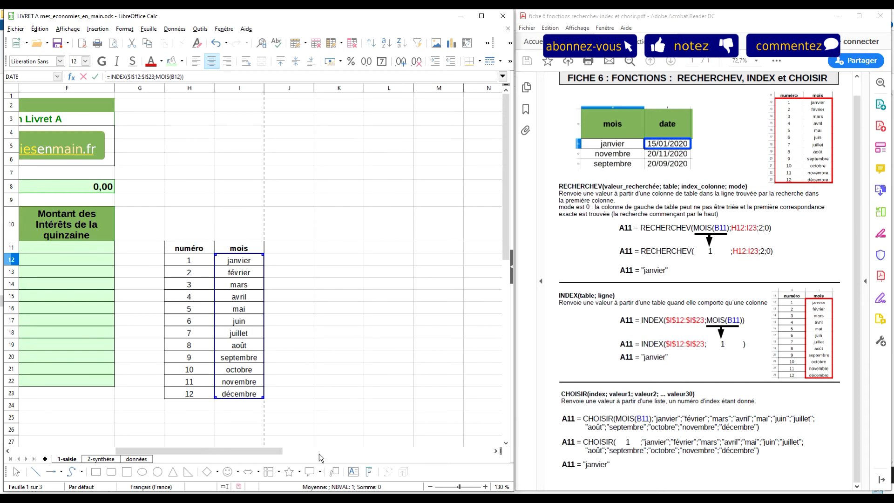
{"action": "left_click_drag", "start_coordinate": [274, 452], "coordinate": [93, 443]}
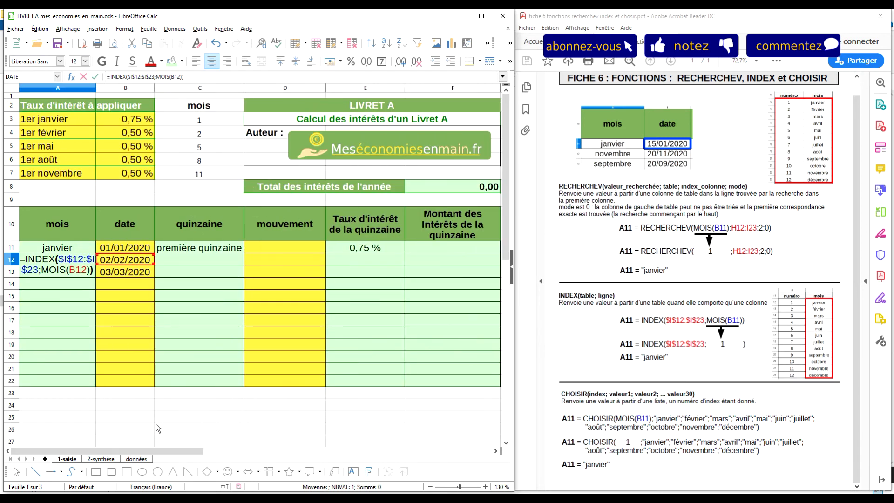
{"action": "key", "text": "Return"}
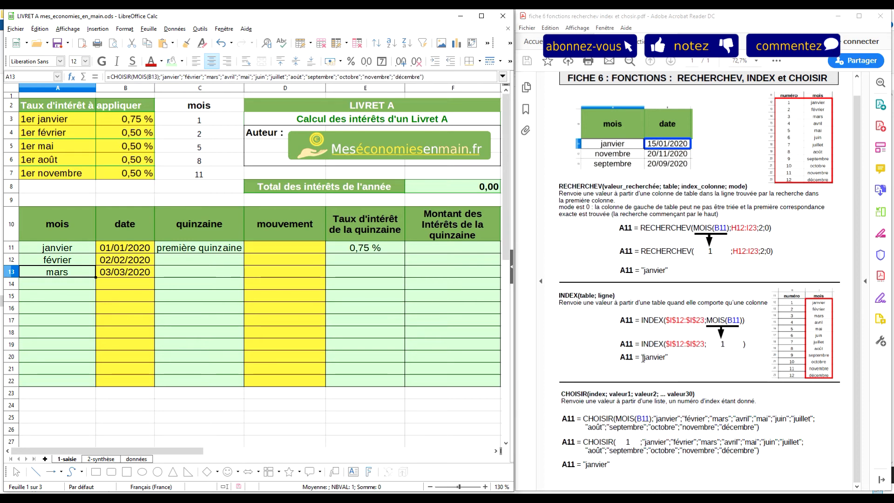
{"action": "double_click", "coordinate": [69, 272]}
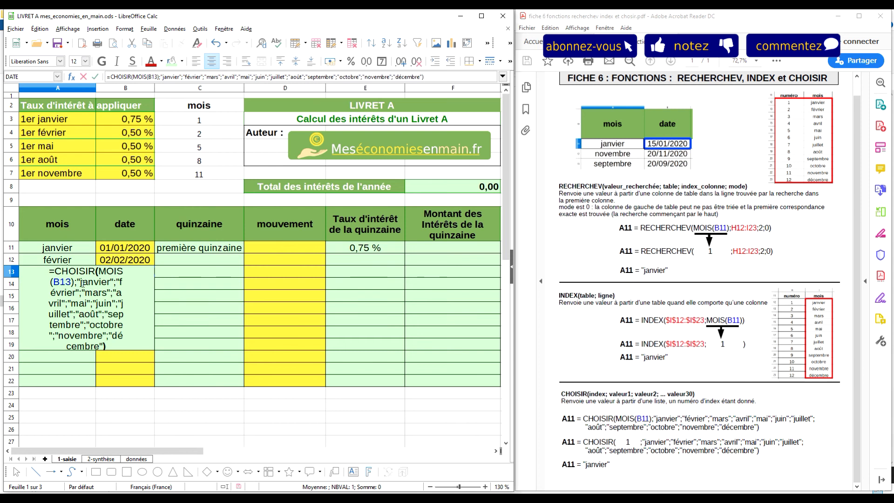
{"action": "key", "text": "Return"}
{"action": "left_click", "coordinate": [131, 275]}
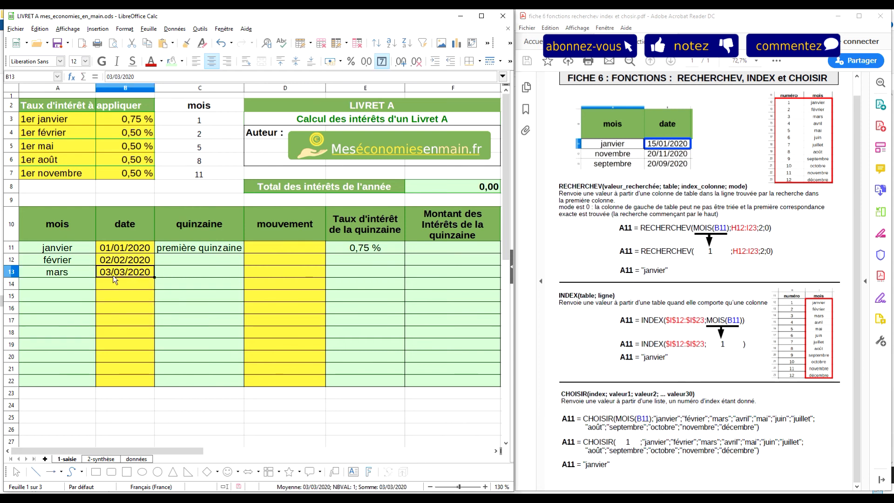
Step: Check the interest rate formula in E11 and set the 1er janvier rate in B3 to 0,6 %
{"action": "left_click", "coordinate": [352, 249]}
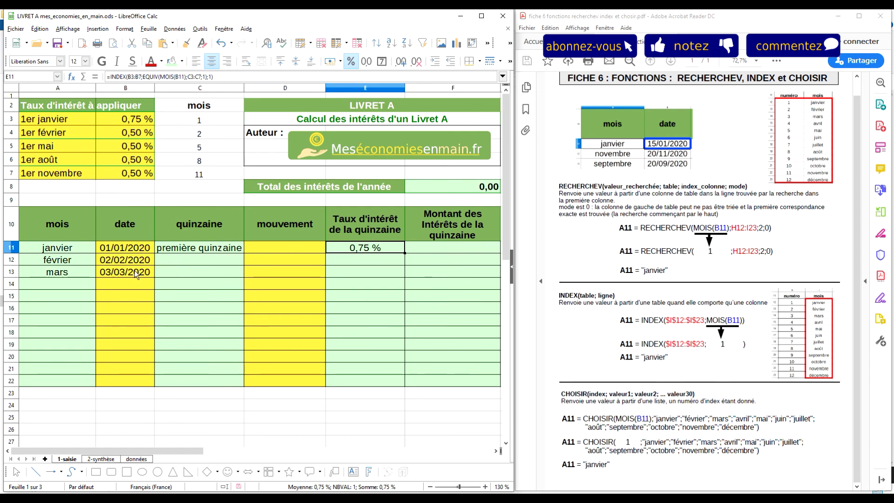
{"action": "left_click", "coordinate": [140, 134]}
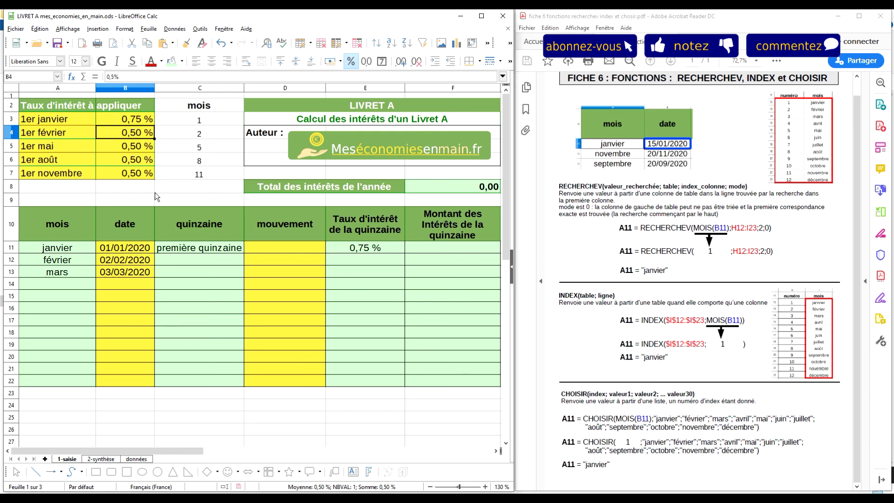
{"action": "left_click", "coordinate": [136, 120]}
{"action": "type", "text": "0,6"}
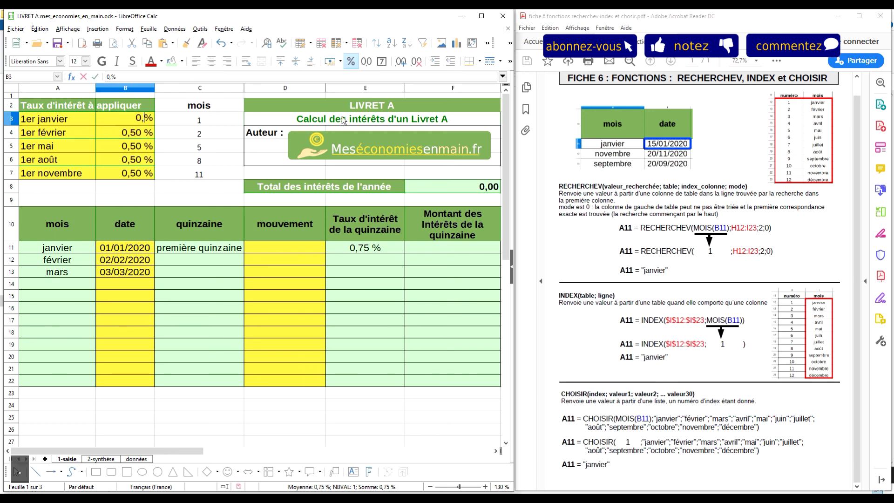
{"action": "key", "text": "Return"}
{"action": "left_click", "coordinate": [199, 259]}
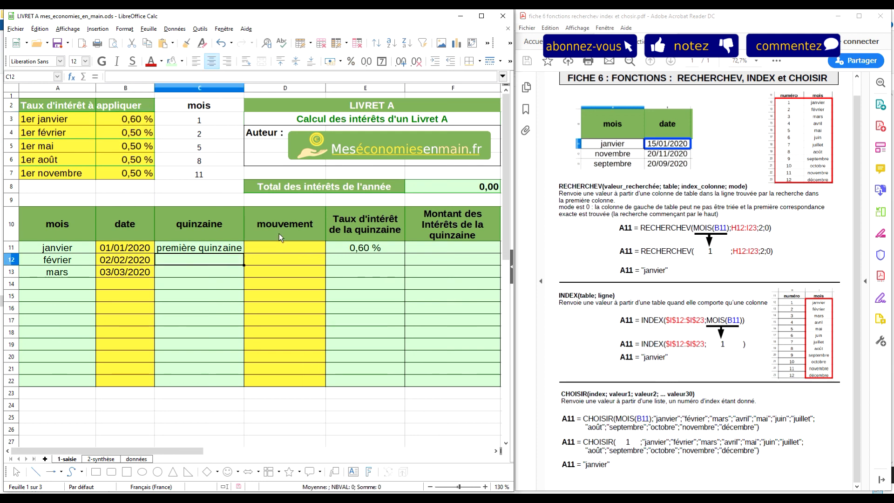